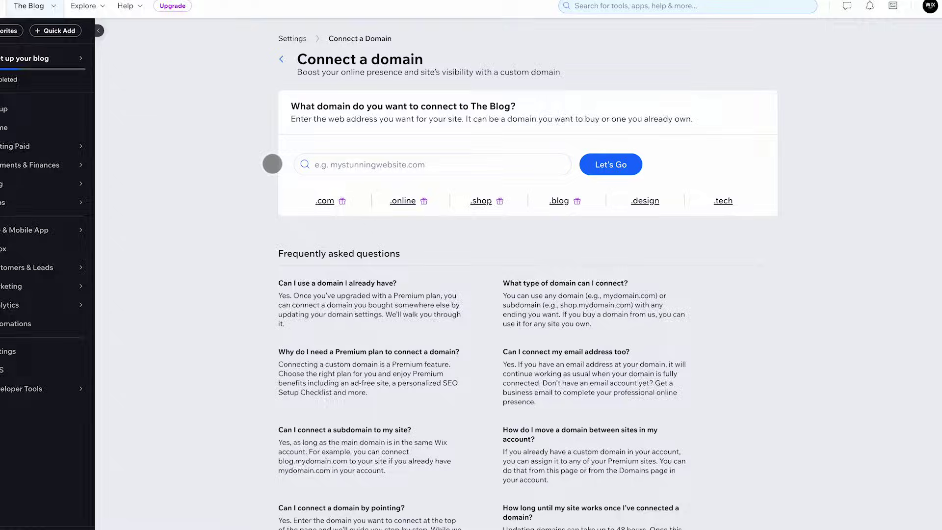
# Click into the Connect a domain field to enter myreallifebusiness.shop.
pyautogui.click(330, 196)
pyautogui.write('myreallifebusiness.shop')
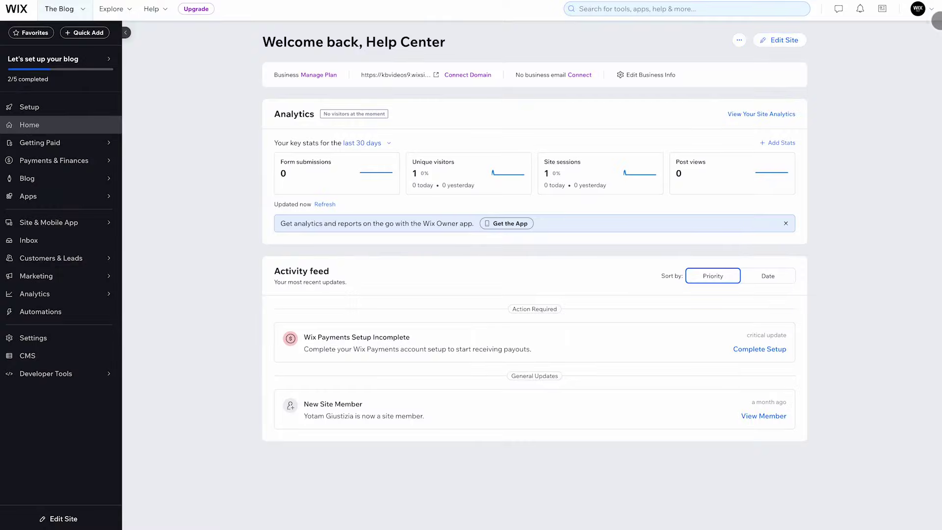
# From Account Settings > Domains, choose to connect a domain you already own.
pyautogui.click(918, 9)
pyautogui.click(838, 103)
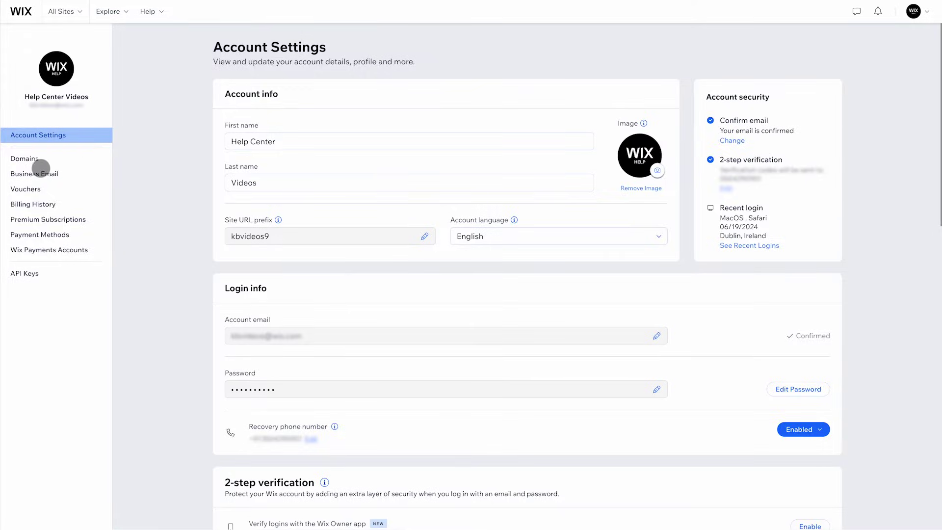
pyautogui.click(39, 163)
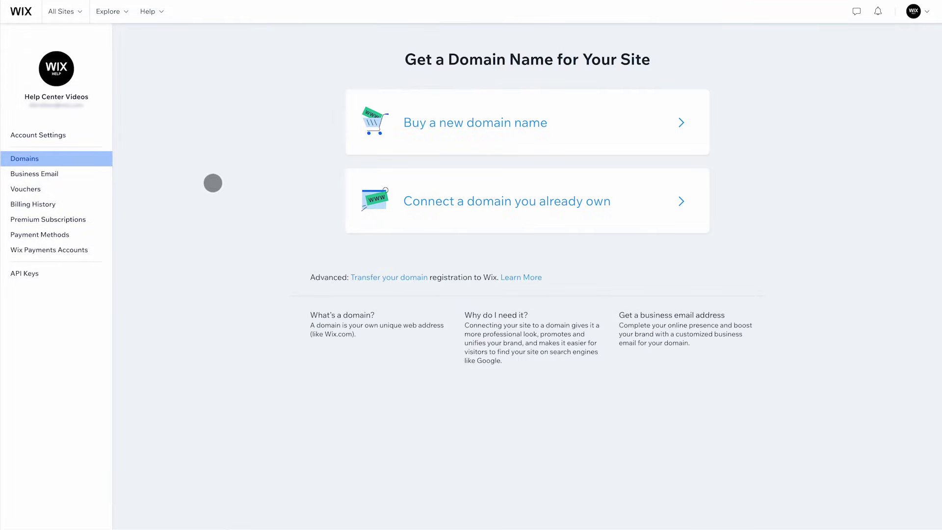
pyautogui.click(465, 215)
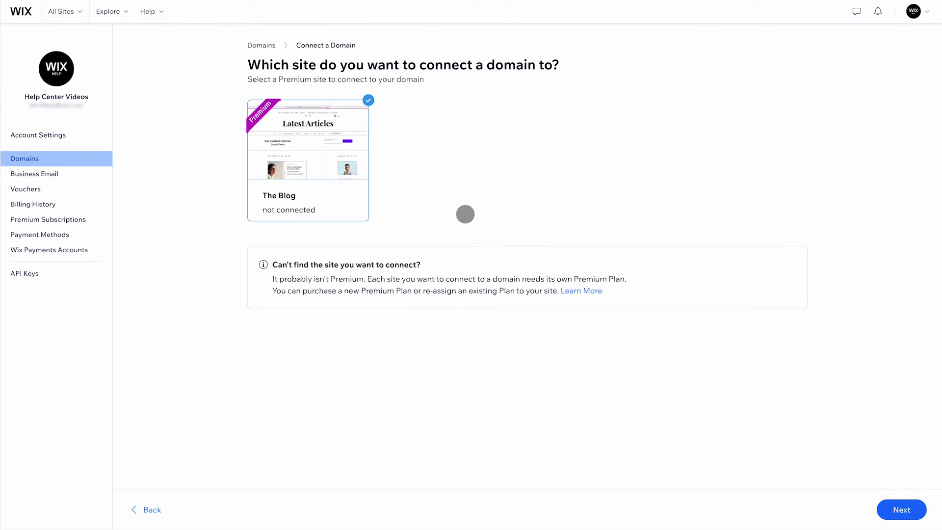
# Continue with The Blog, look up myreallifebusiness.shop, and confirm owning it.
pyautogui.click(901, 509)
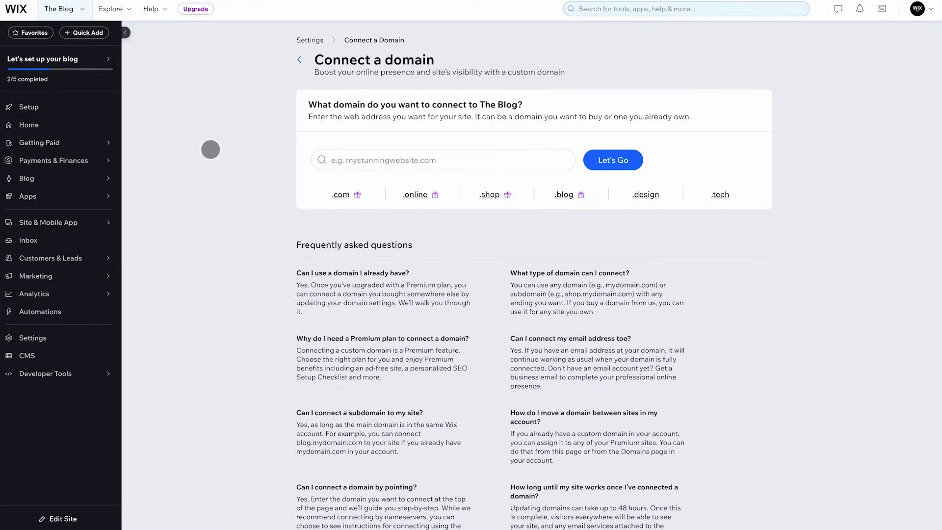
pyautogui.click(413, 166)
pyautogui.write('myreallifebusiness.shop')
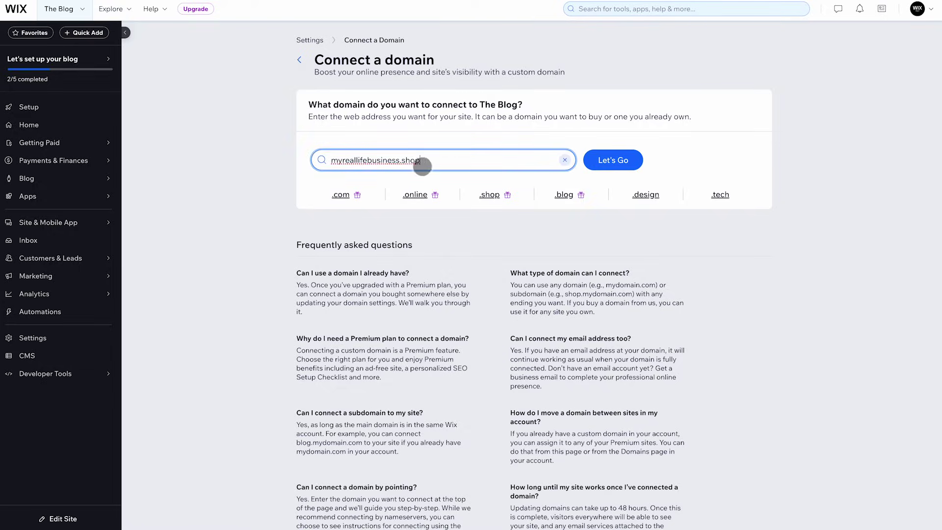
pyautogui.click(608, 170)
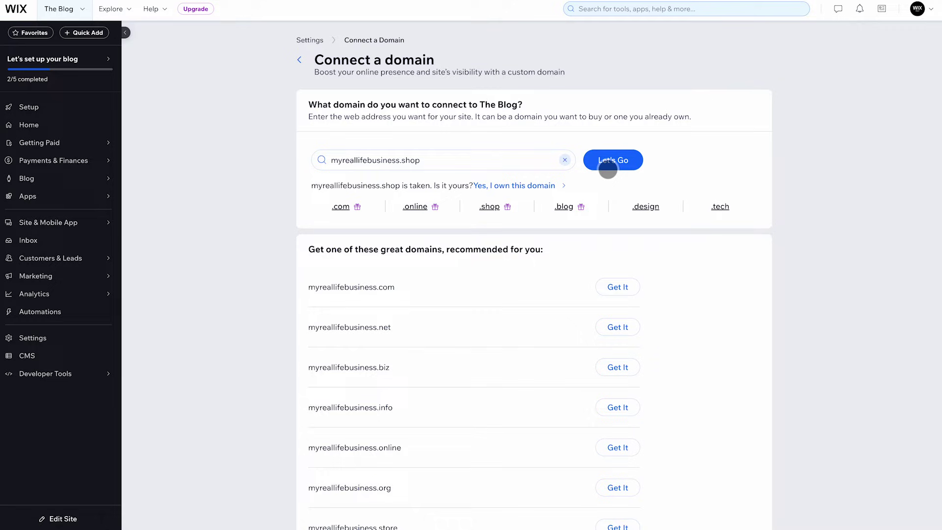
pyautogui.click(532, 190)
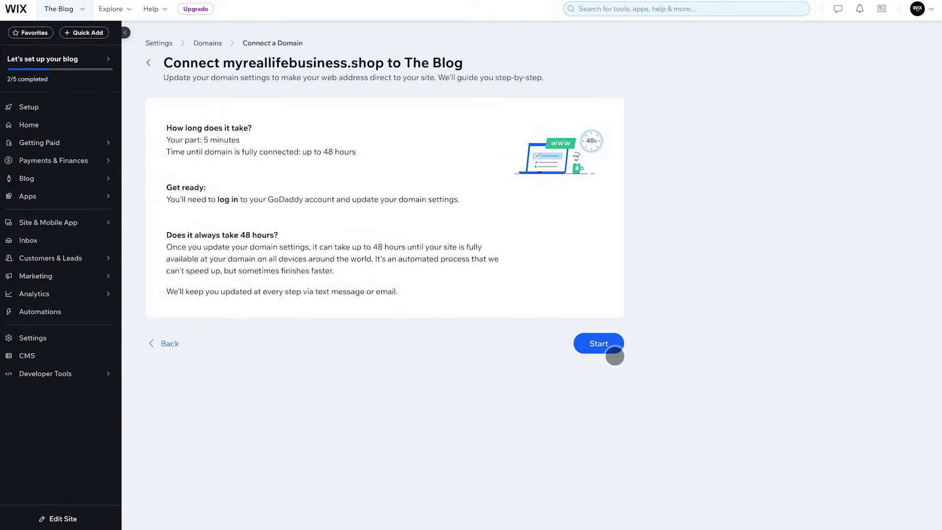
# Start the connection guide and check off Step 1, logging in to the domain provider.
pyautogui.click(602, 347)
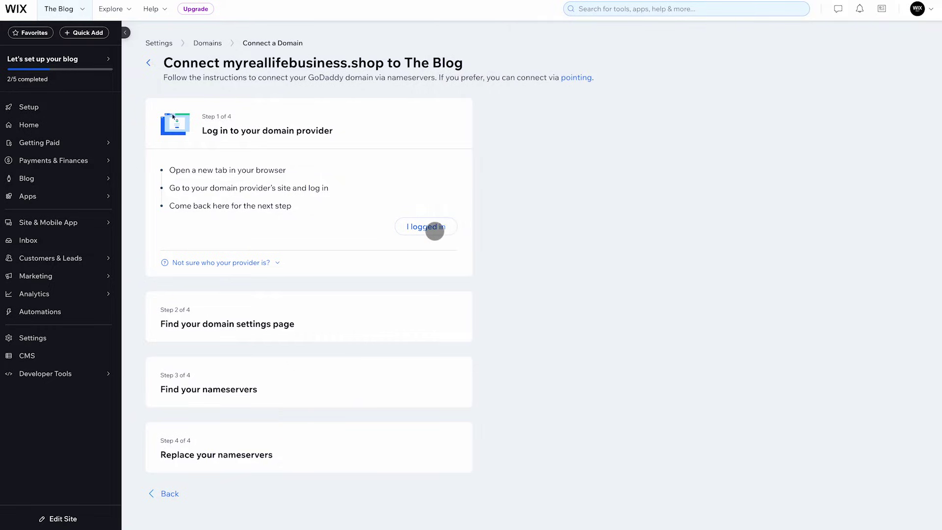
pyautogui.click(432, 228)
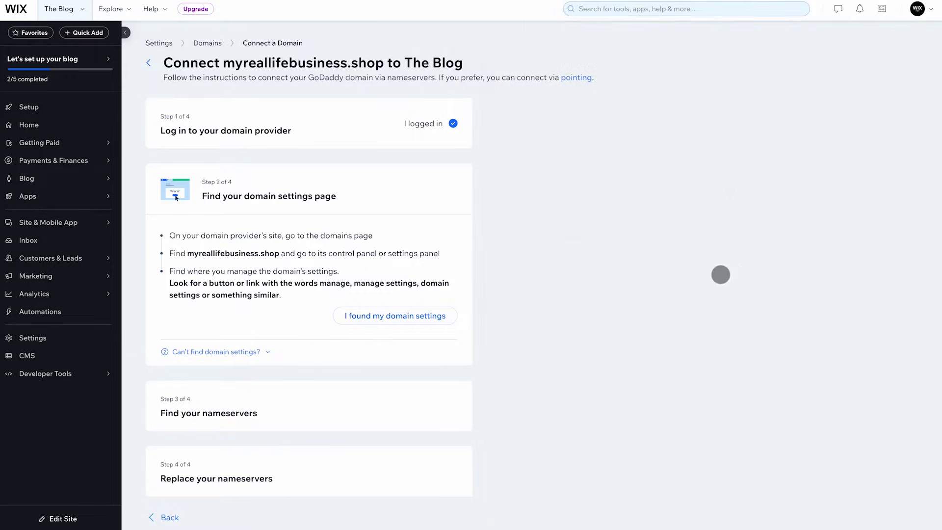
# Check off Step 2, having found the domain settings page.
pyautogui.click(409, 322)
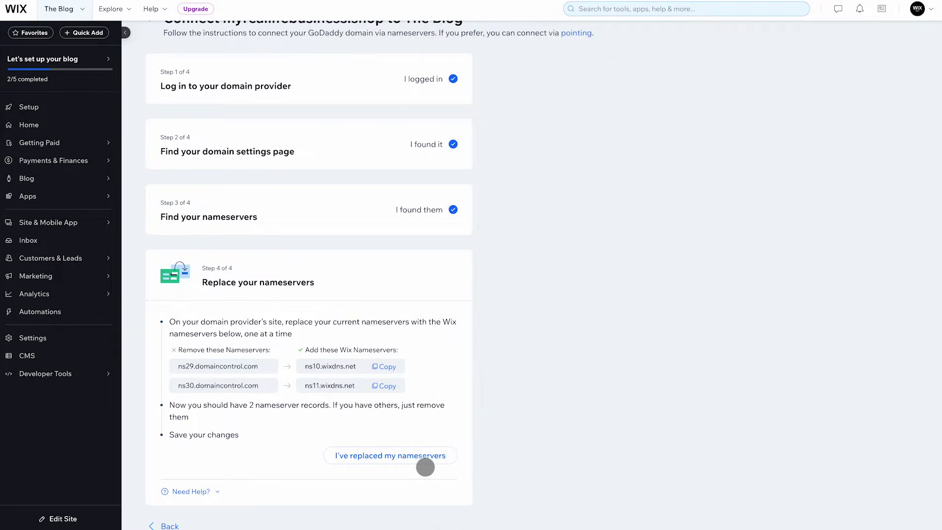
# Confirm the nameservers for myreallifebusiness.shop were replaced with Wix's.
pyautogui.click(427, 461)
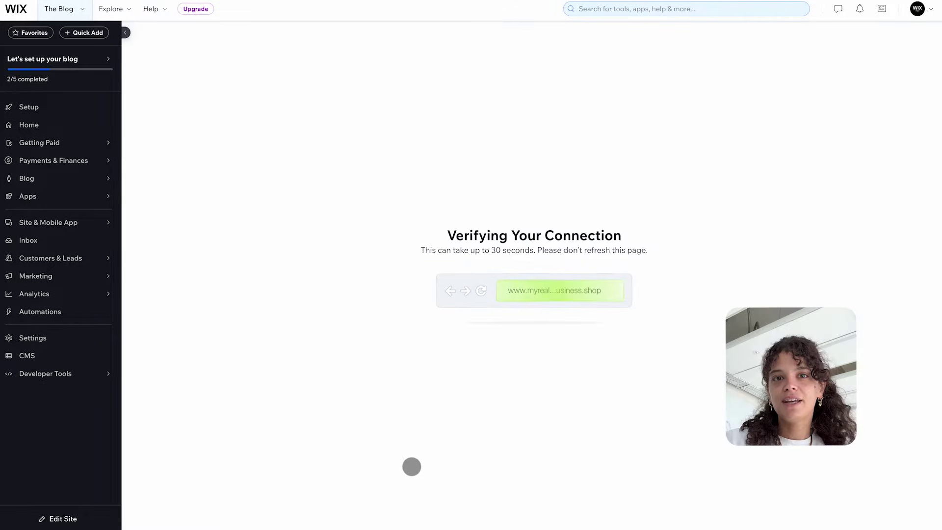